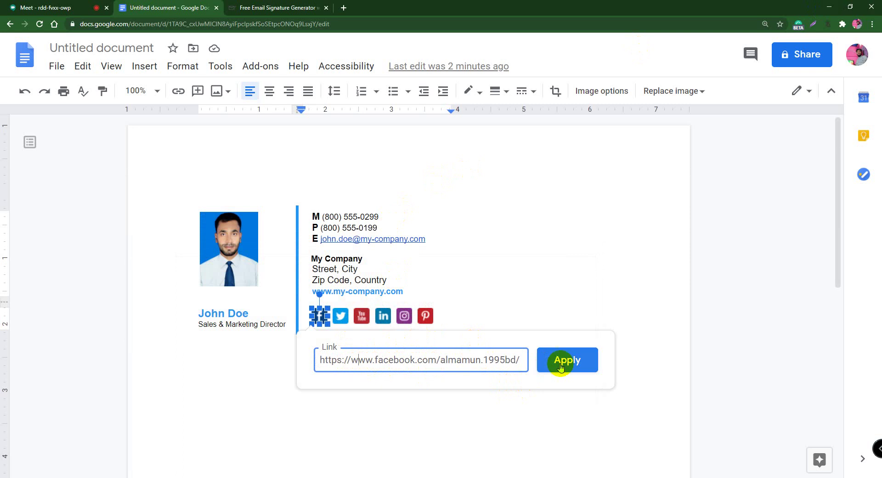
- Apply the entered Facebook profile URL as the link of the signature's Facebook icon
{"action": "left_click", "coordinate": [571, 359]}
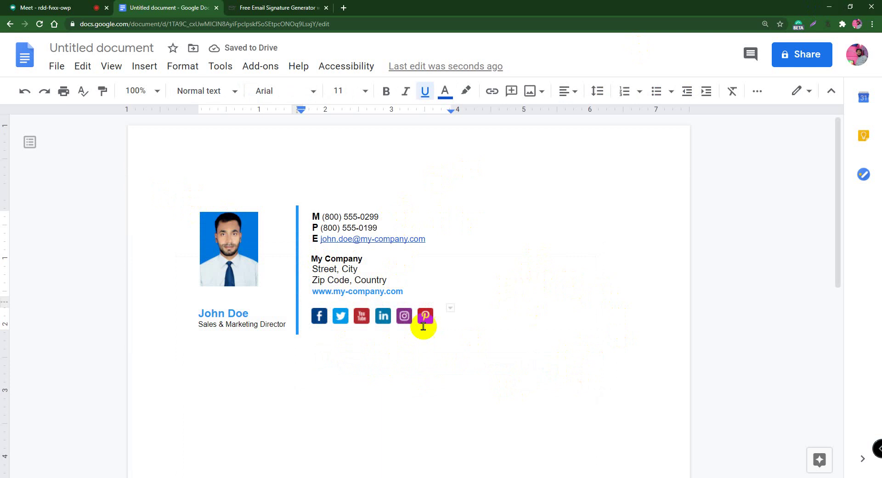
{"action": "left_click_drag", "start_coordinate": [443, 325], "coordinate": [293, 329]}
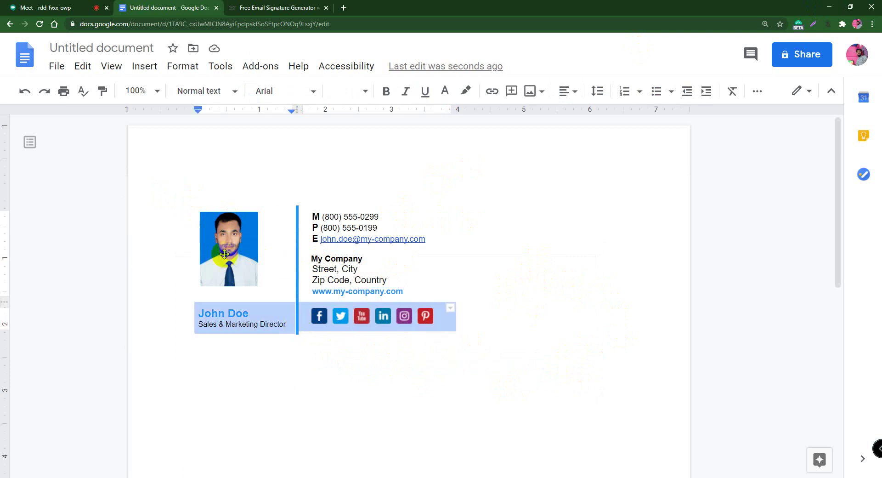
- Delete the Pinterest, Instagram and YouTube icons from the signature's row of social icons
{"action": "left_click", "coordinate": [341, 317]}
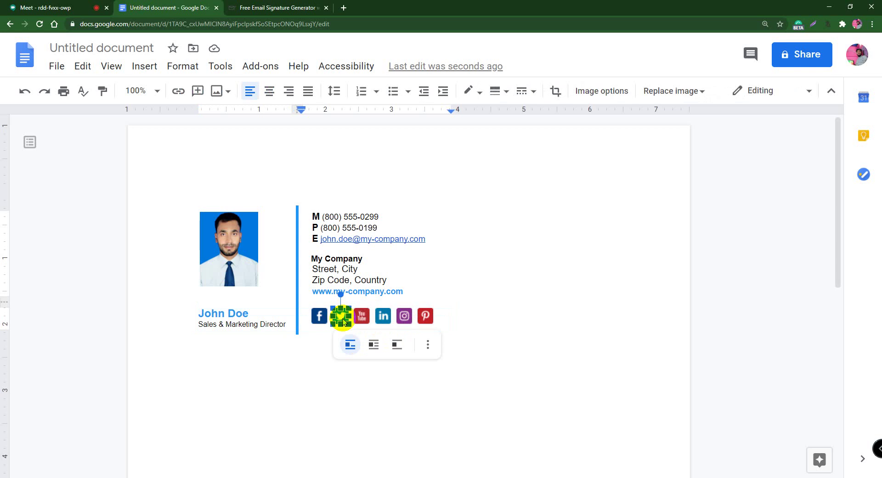
{"action": "left_click", "coordinate": [404, 316]}
{"action": "left_click", "coordinate": [426, 316]}
{"action": "key", "text": "Delete"}
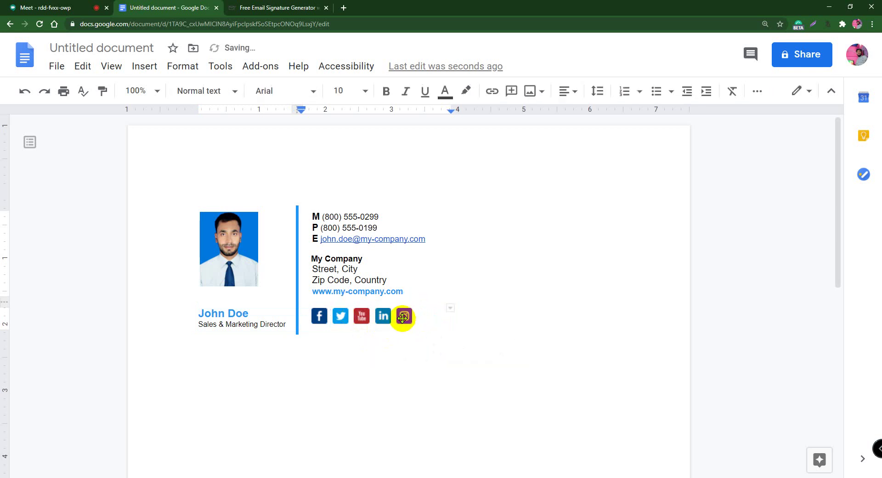
{"action": "left_click", "coordinate": [405, 316]}
{"action": "key", "text": "Delete"}
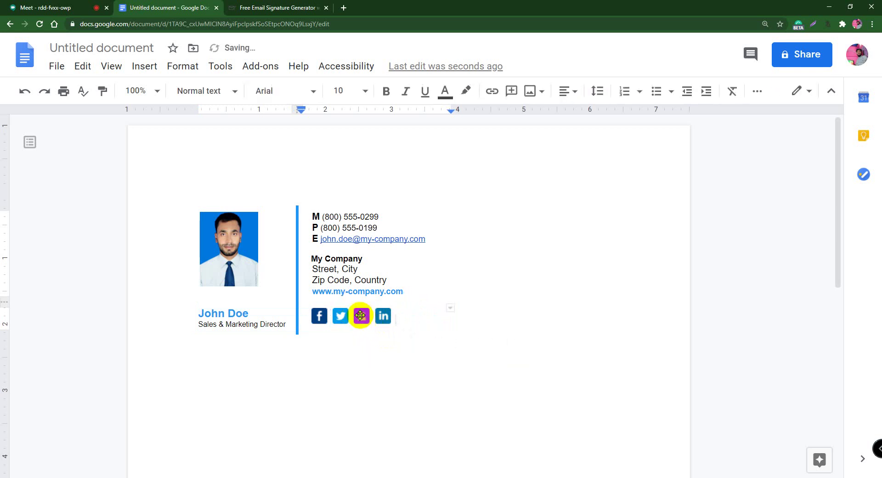
{"action": "left_click", "coordinate": [362, 316]}
{"action": "key", "text": "Delete"}
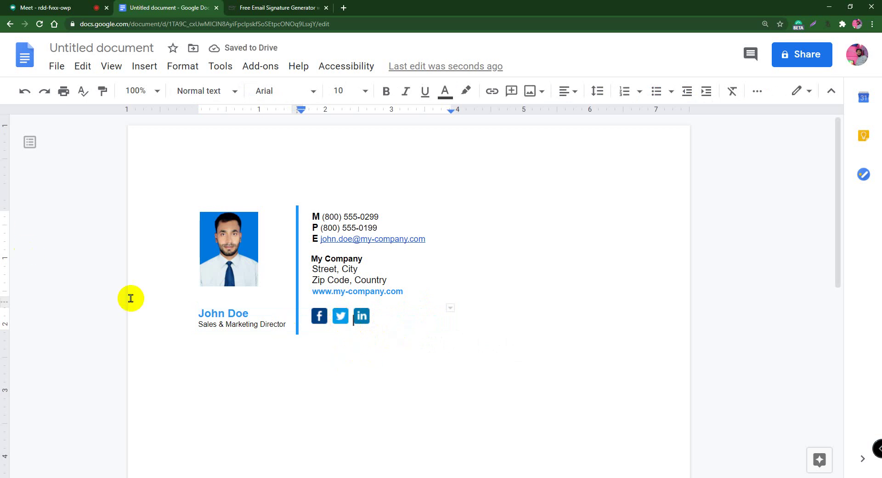
{"action": "double_click", "coordinate": [360, 365]}
{"action": "mouse_move", "coordinate": [198, 339]}
{"action": "left_mouse_down"}
{"action": "mouse_move", "coordinate": [211, 311]}
{"action": "mouse_move", "coordinate": [218, 313]}
{"action": "left_mouse_up"}
{"action": "left_click", "coordinate": [327, 386]}
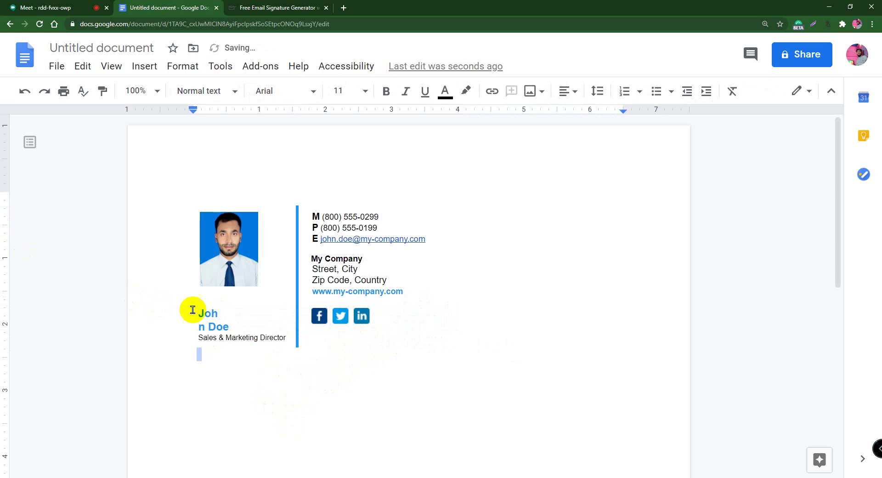
{"action": "left_click", "coordinate": [24, 91]}
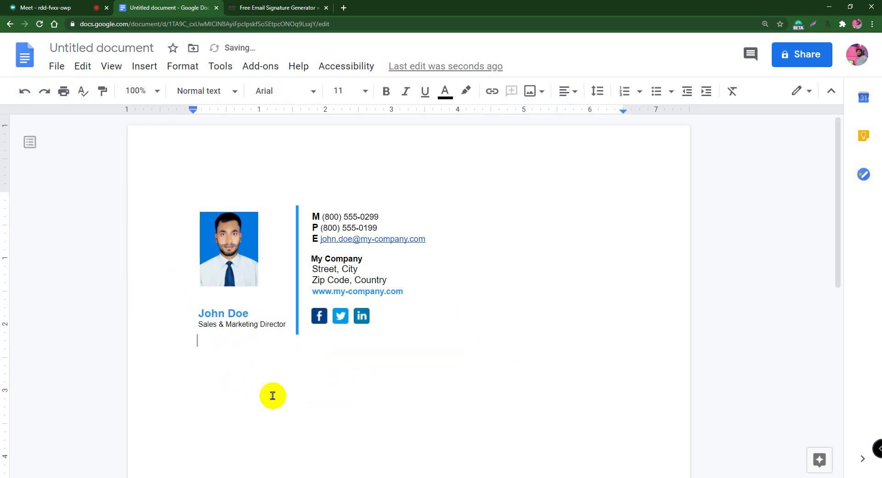
{"action": "key", "text": "BackSpace"}
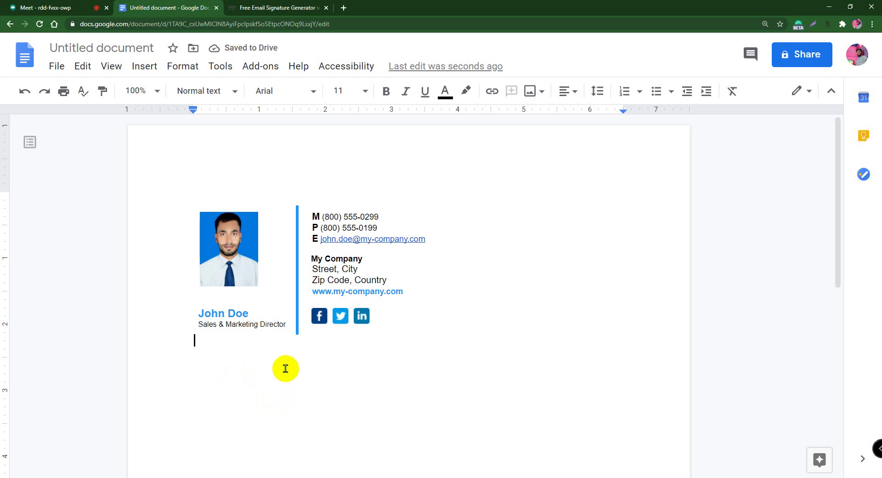
{"action": "key", "text": "Up"}
{"action": "key", "text": "Up"}
{"action": "key", "text": "Up"}
{"action": "key", "text": "Up"}
{"action": "key", "text": "Up"}
{"action": "key", "text": "Up"}
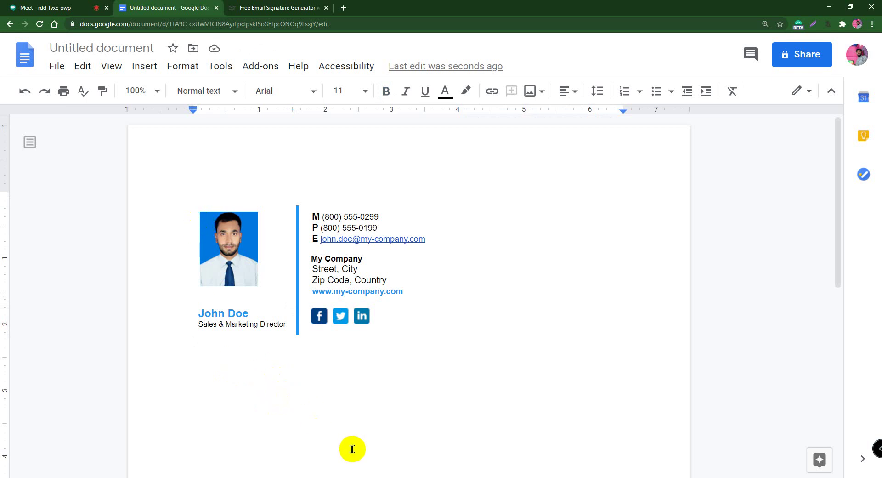
- Copy the entire signature from the document and open Gmail in a new browser tab
{"action": "key", "text": "ctrl+a"}
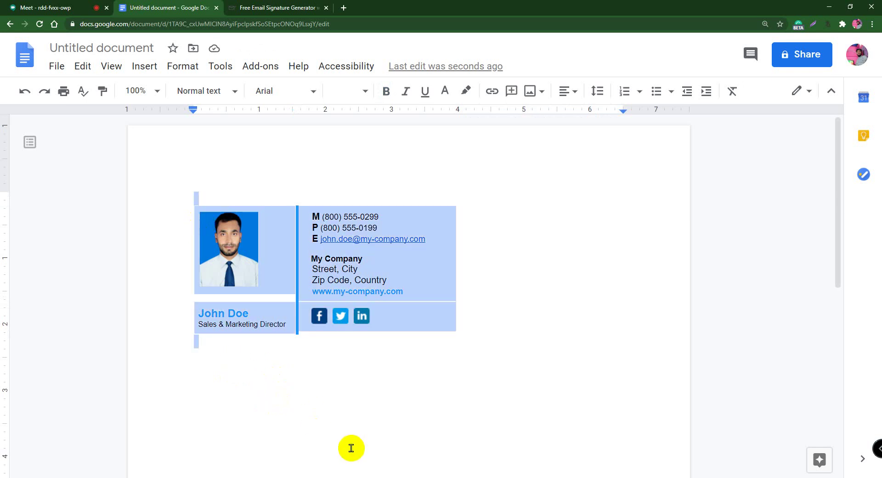
{"action": "left_click", "coordinate": [283, 19]}
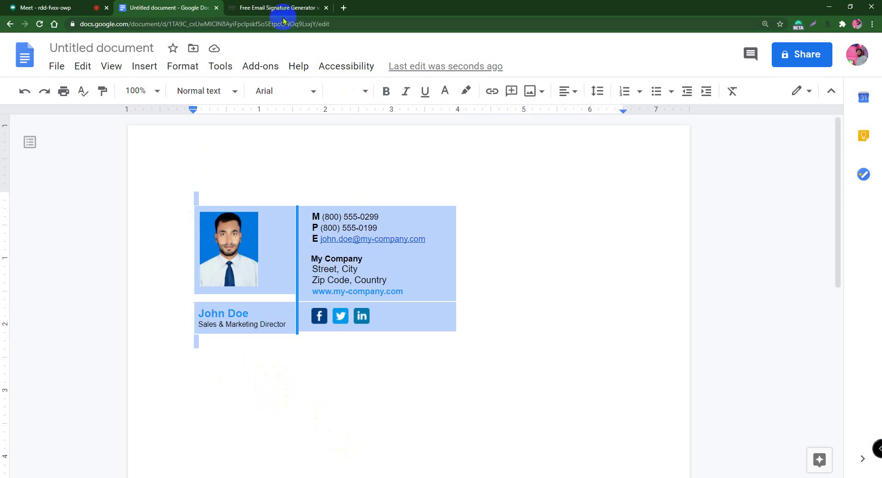
{"action": "left_click", "coordinate": [347, 8]}
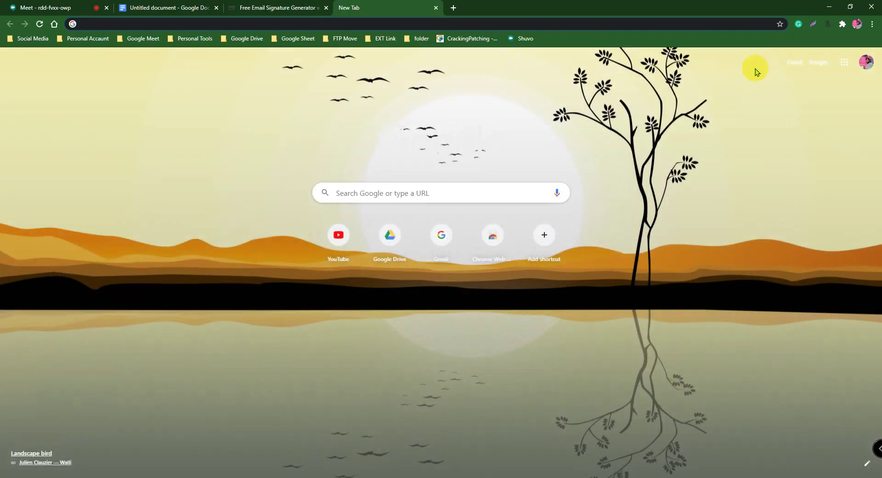
{"action": "left_click", "coordinate": [793, 62]}
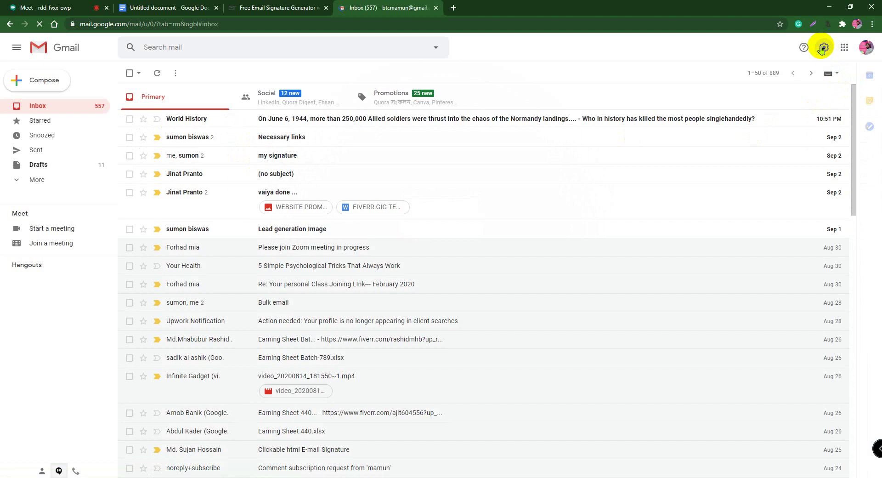
- Open the full Gmail settings from the inbox
{"action": "left_click", "coordinate": [822, 48]}
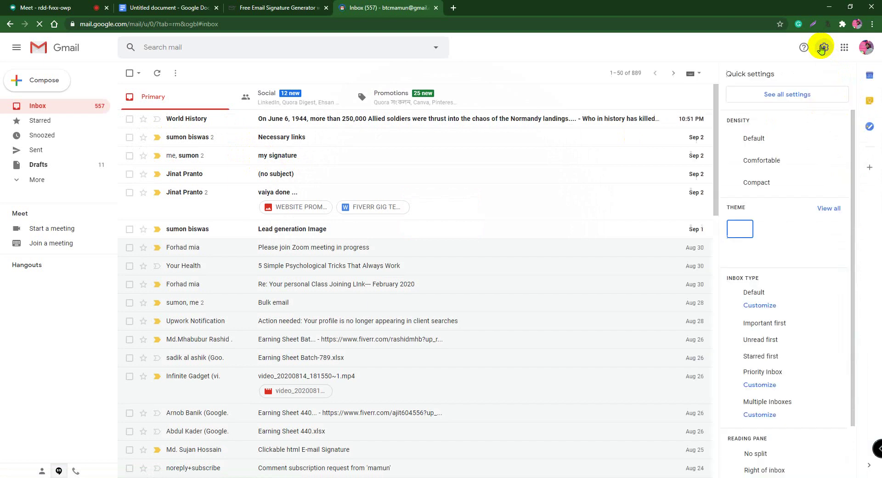
{"action": "left_click", "coordinate": [820, 49]}
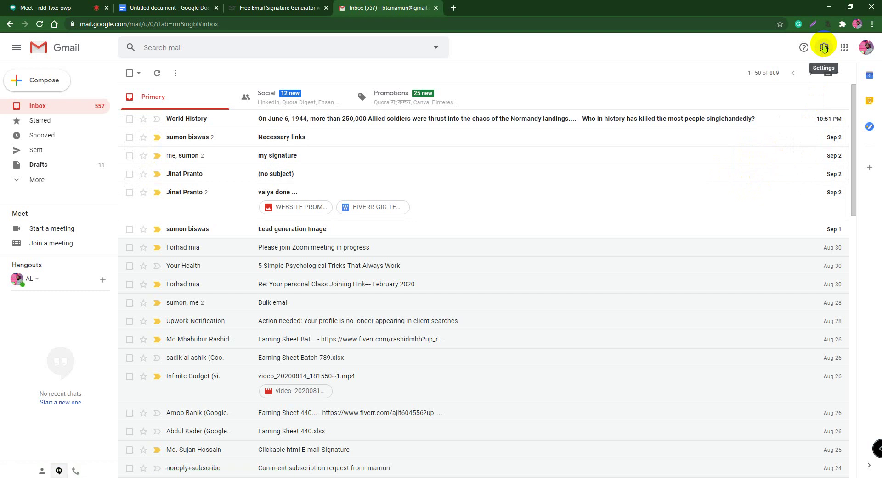
{"action": "left_click", "coordinate": [825, 48]}
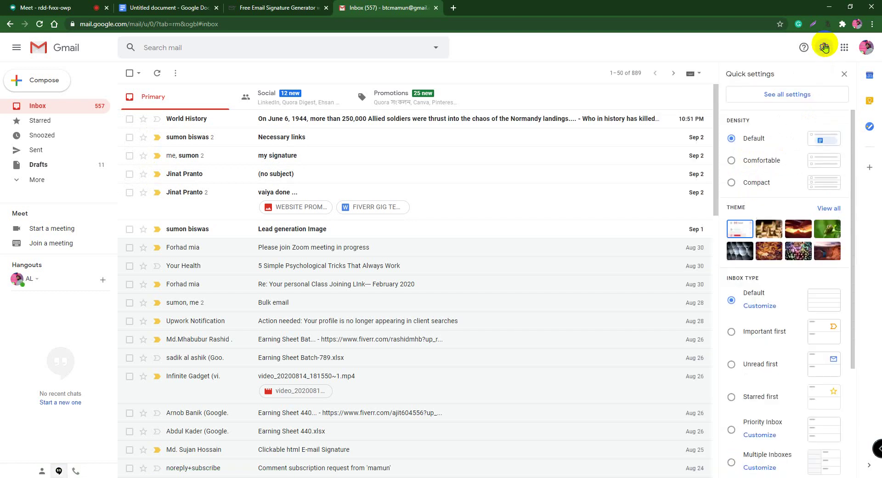
{"action": "left_click", "coordinate": [786, 95]}
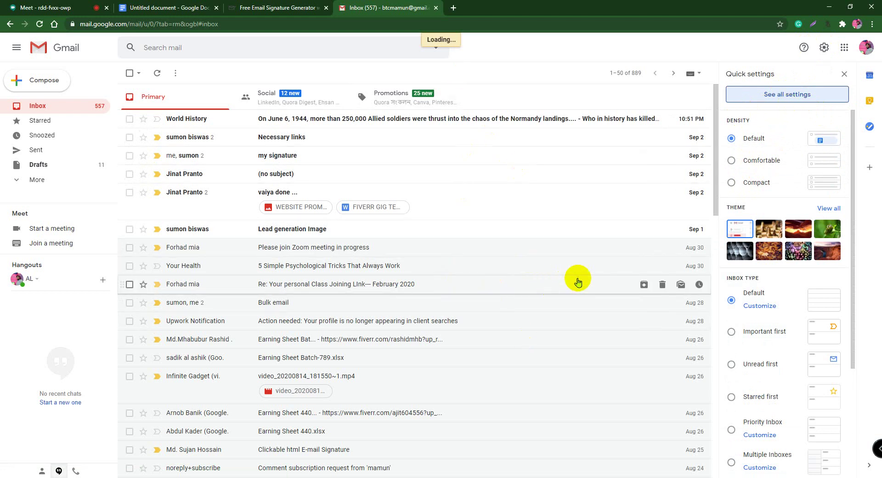
{"action": "left_click", "coordinate": [787, 94]}
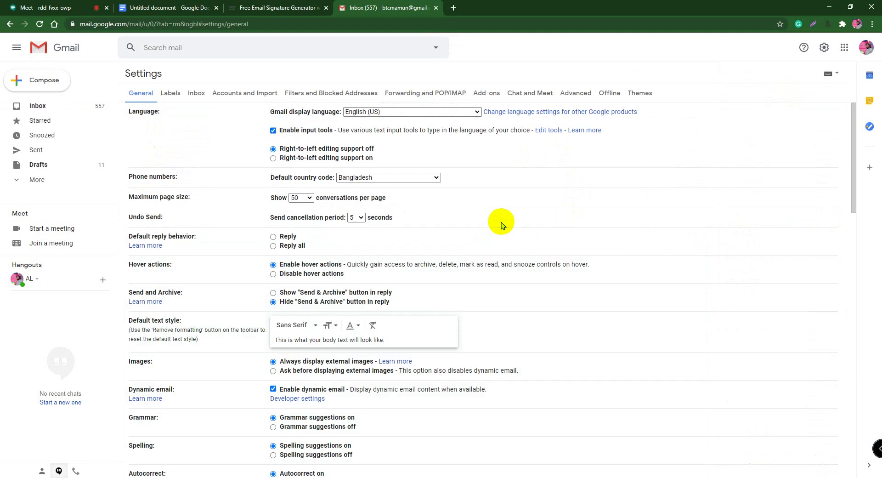
- Create a new signature named "mm" in the Signature section of the general settings
{"action": "scroll", "coordinate": [485, 237], "scroll_direction": "down", "scroll_amount": 3}
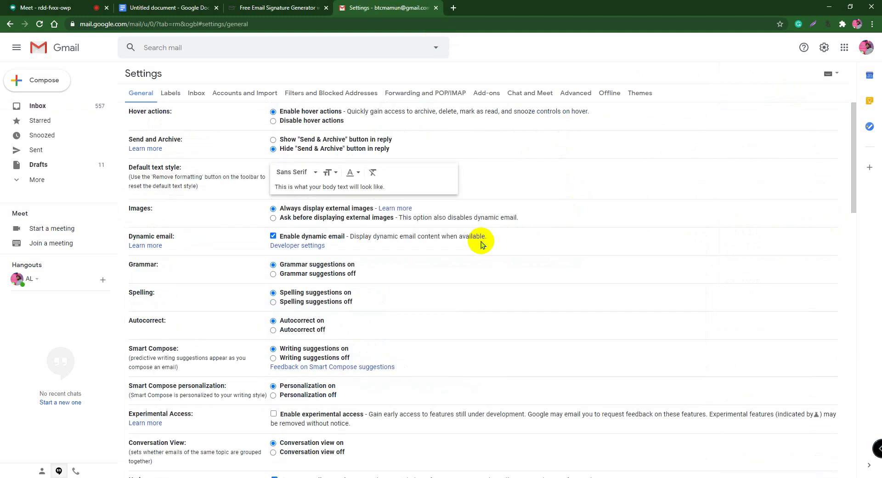
{"action": "scroll", "coordinate": [505, 275], "scroll_direction": "down", "scroll_amount": 20}
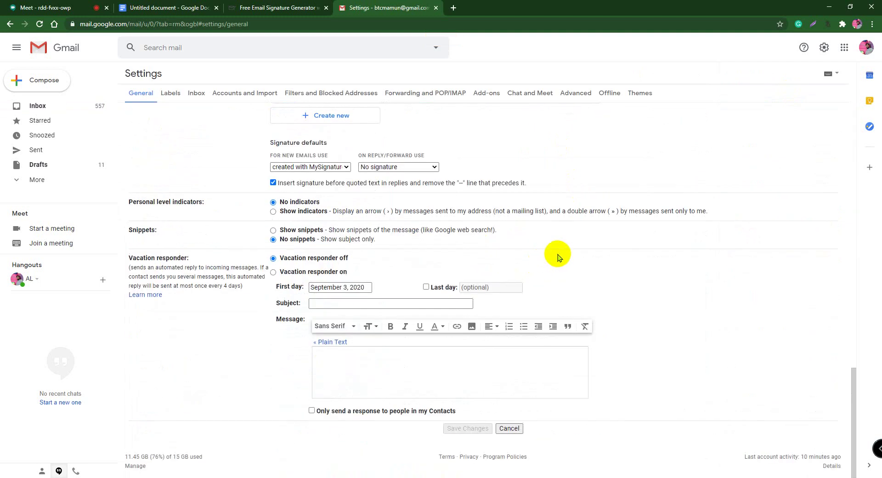
{"action": "scroll", "coordinate": [560, 254], "scroll_direction": "up", "scroll_amount": 18}
{"action": "scroll", "coordinate": [558, 248], "scroll_direction": "up", "scroll_amount": 6}
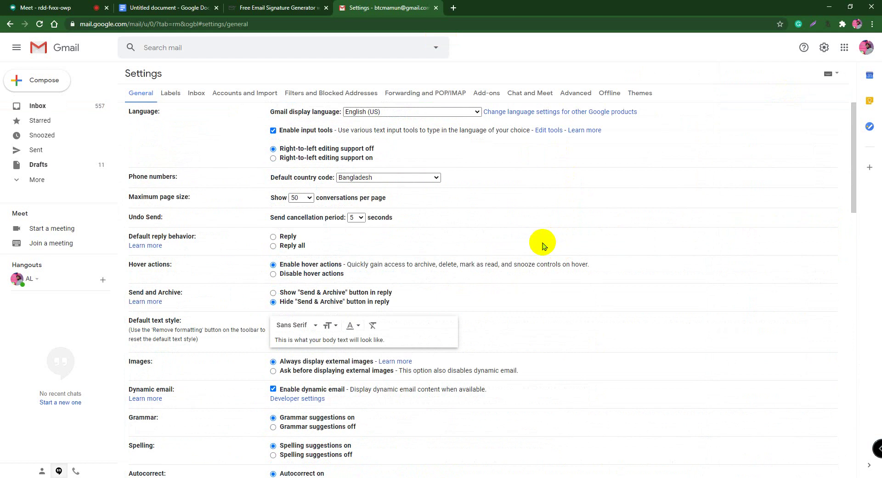
{"action": "scroll", "coordinate": [541, 239], "scroll_direction": "down", "scroll_amount": 3}
{"action": "scroll", "coordinate": [543, 237], "scroll_direction": "down", "scroll_amount": 7}
{"action": "scroll", "coordinate": [541, 232], "scroll_direction": "down", "scroll_amount": 8}
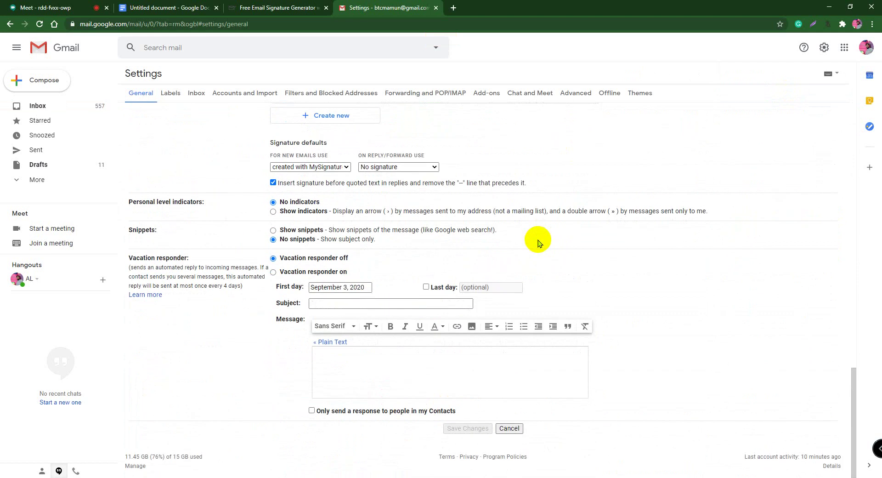
{"action": "scroll", "coordinate": [537, 243], "scroll_direction": "up", "scroll_amount": 3}
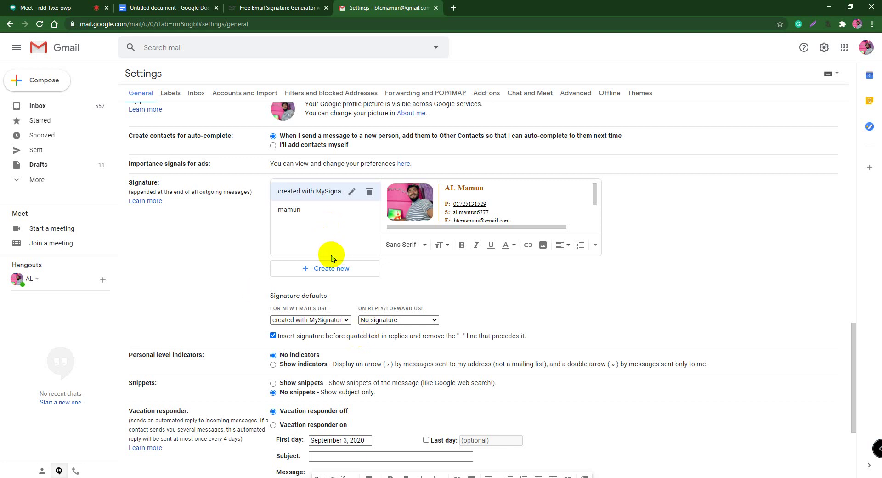
{"action": "left_click", "coordinate": [338, 271]}
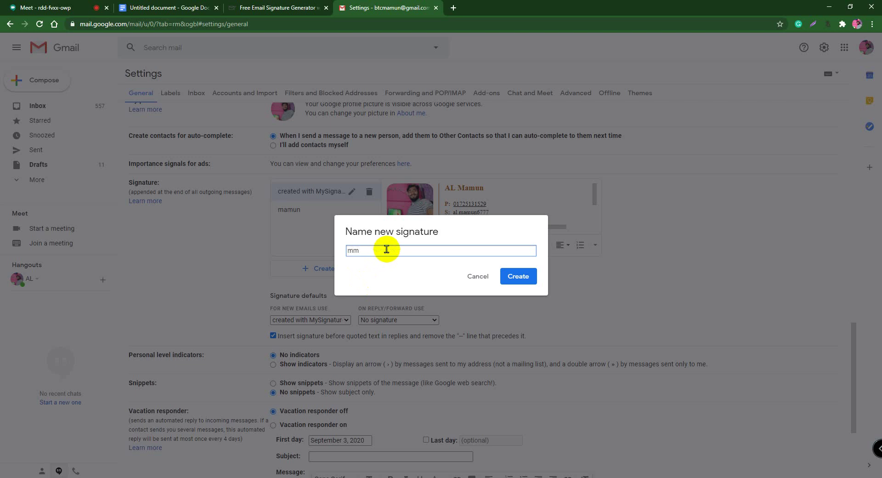
{"action": "left_click", "coordinate": [522, 277]}
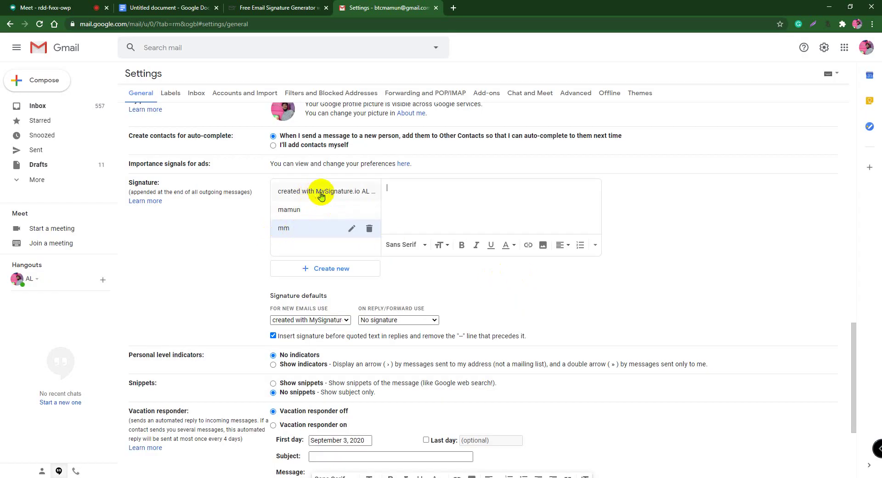
- View the contents of the two existing signatures listed above "mm"
{"action": "left_click", "coordinate": [306, 211]}
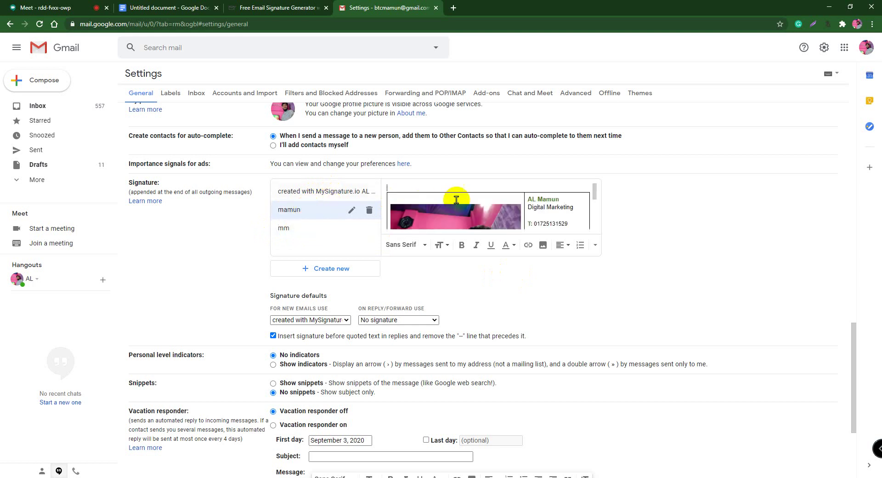
{"action": "left_click", "coordinate": [310, 193]}
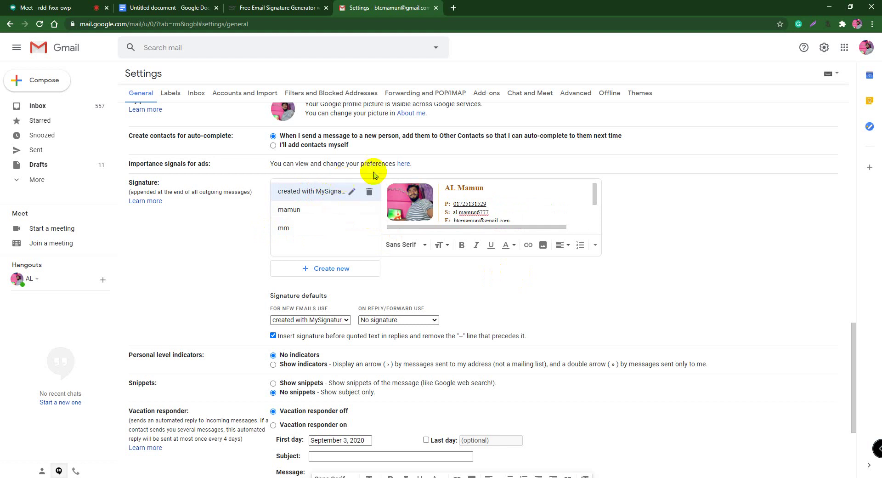
{"action": "scroll", "coordinate": [473, 221], "scroll_direction": "up", "scroll_amount": 13}
{"action": "scroll", "coordinate": [475, 228], "scroll_direction": "down", "scroll_amount": 14}
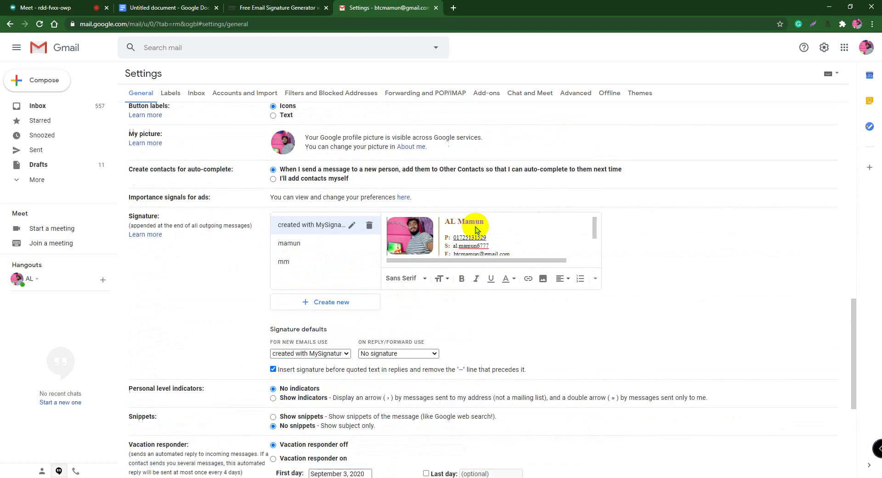
- Paste the copied document signature into the "mm" signature and check its layout from the photo to the social icons
{"action": "left_click", "coordinate": [290, 229]}
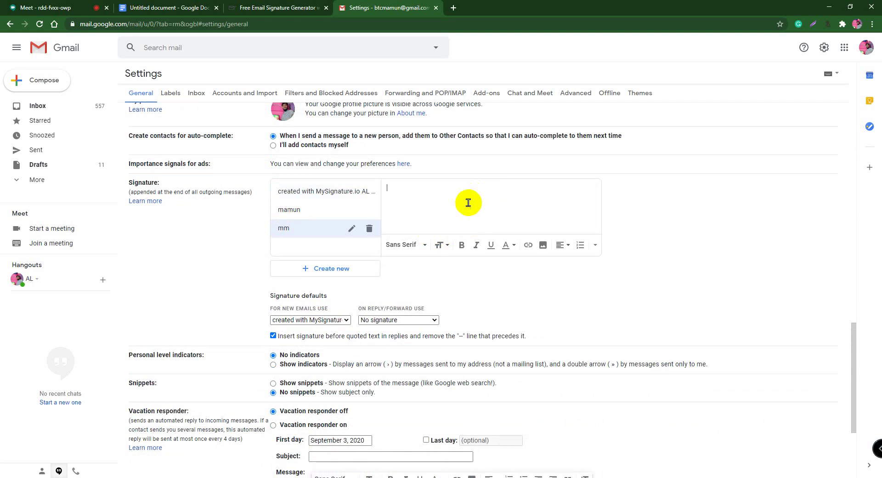
{"action": "key", "text": "ctrl+v"}
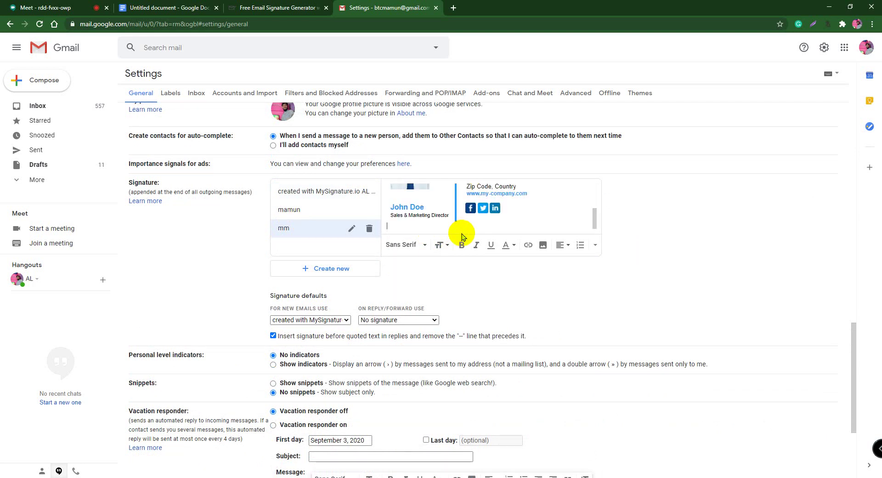
{"action": "scroll", "coordinate": [520, 224], "scroll_direction": "up", "scroll_amount": 3}
{"action": "scroll", "coordinate": [521, 224], "scroll_direction": "up", "scroll_amount": 5}
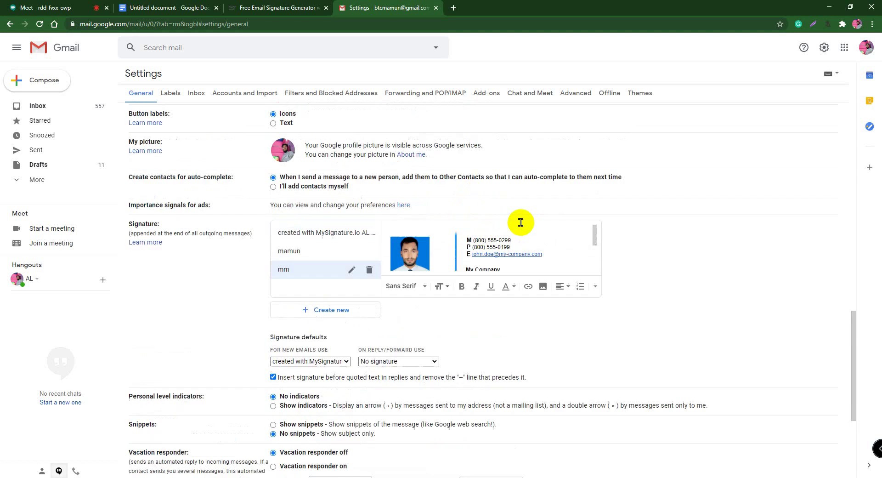
{"action": "scroll", "coordinate": [518, 223], "scroll_direction": "down", "scroll_amount": 7}
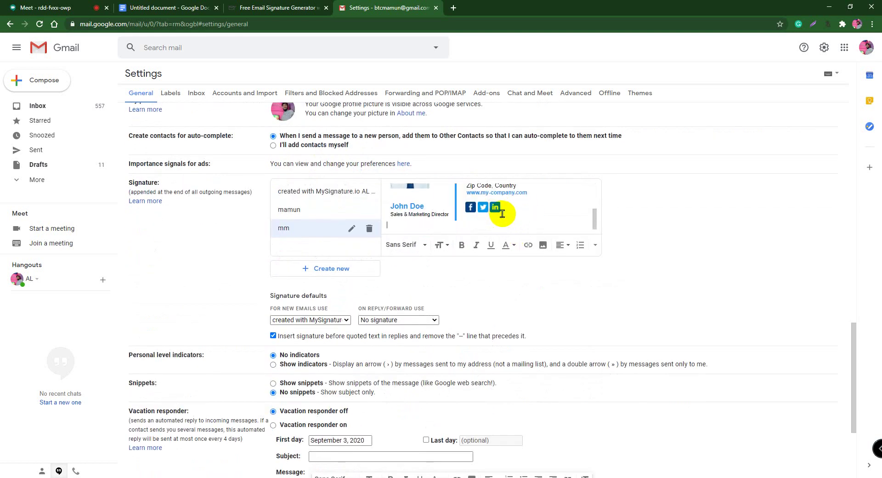
{"action": "scroll", "coordinate": [502, 217], "scroll_direction": "up", "scroll_amount": 3}
{"action": "scroll", "coordinate": [499, 220], "scroll_direction": "down", "scroll_amount": 3}
{"action": "left_click", "coordinate": [488, 220]}
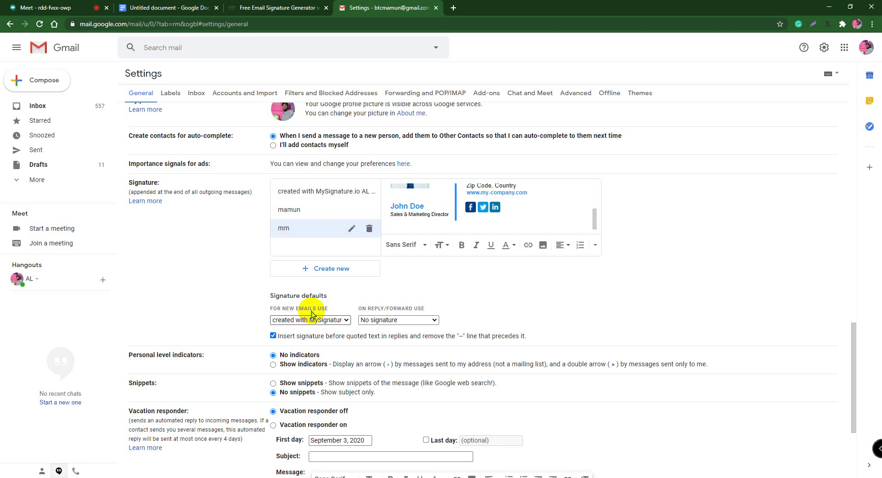
- Set "mm" as the default signature for new emails
{"action": "left_click", "coordinate": [332, 319]}
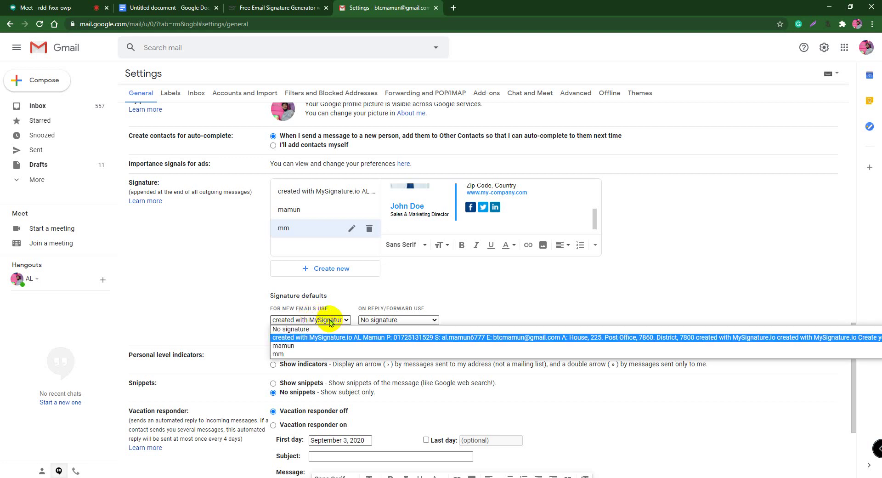
{"action": "left_click", "coordinate": [296, 354]}
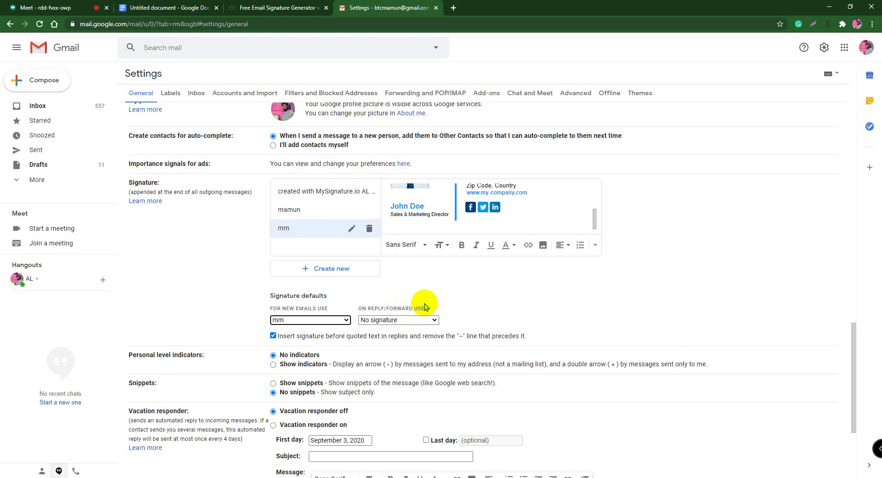
{"action": "left_click", "coordinate": [422, 320]}
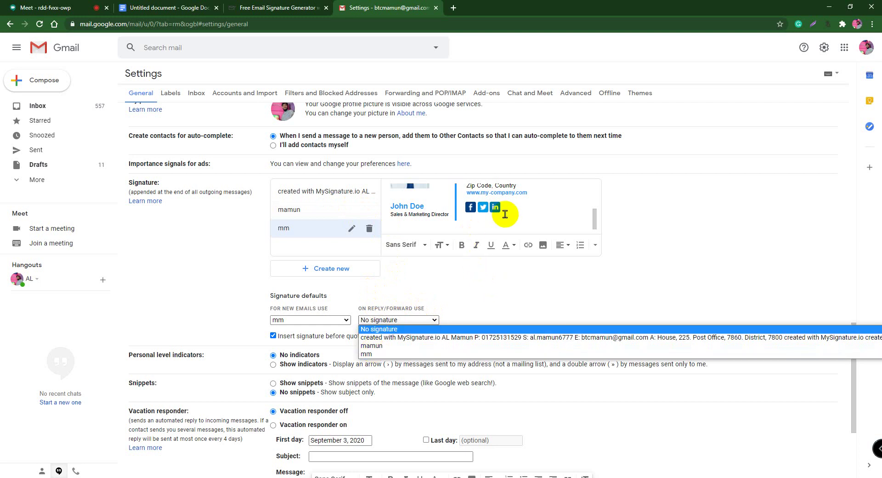
{"action": "left_click", "coordinate": [385, 353]}
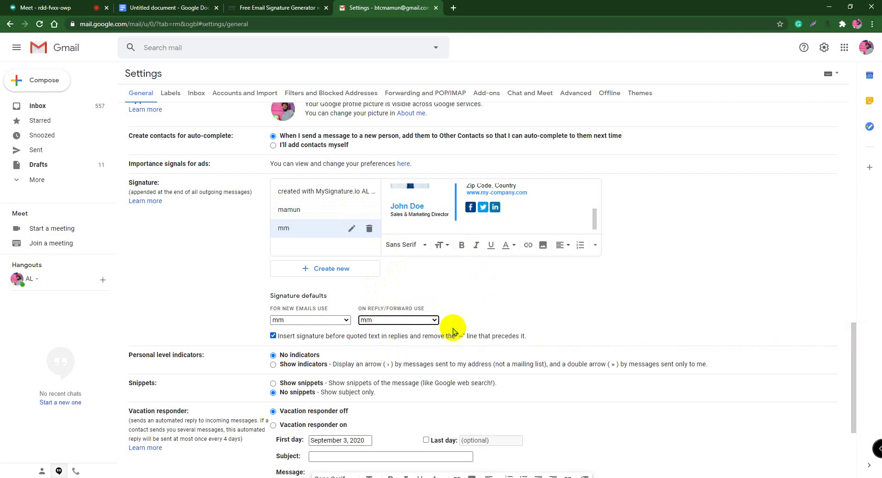
{"action": "left_click", "coordinate": [422, 319]}
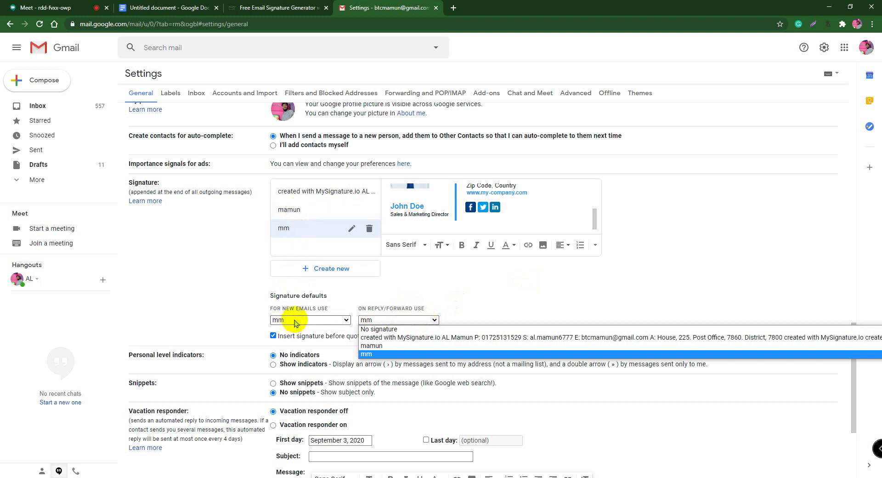
{"action": "left_click", "coordinate": [379, 345]}
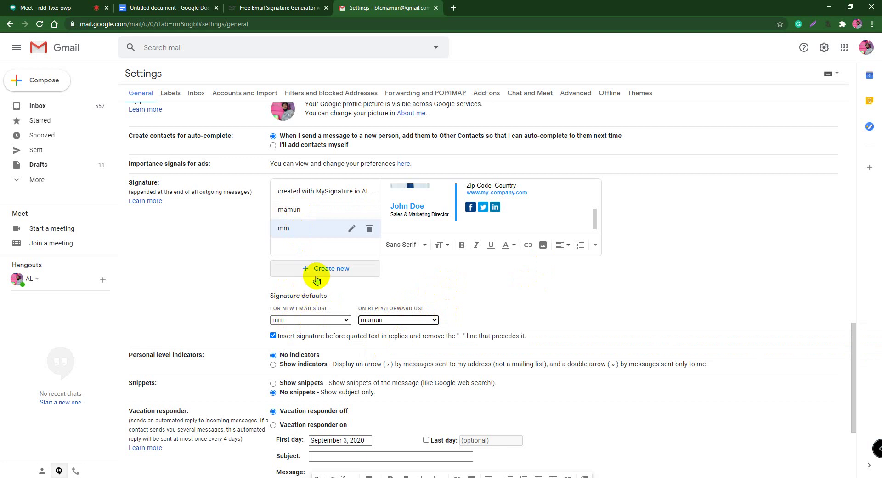
{"action": "left_click", "coordinate": [391, 320]}
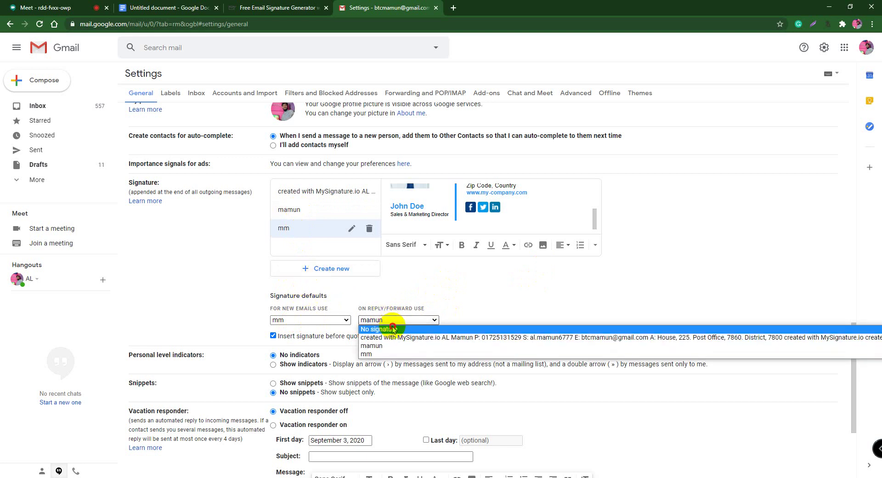
{"action": "left_click", "coordinate": [391, 328]}
- Save the changed Gmail settings
{"action": "scroll", "coordinate": [488, 299], "scroll_direction": "down", "scroll_amount": 3}
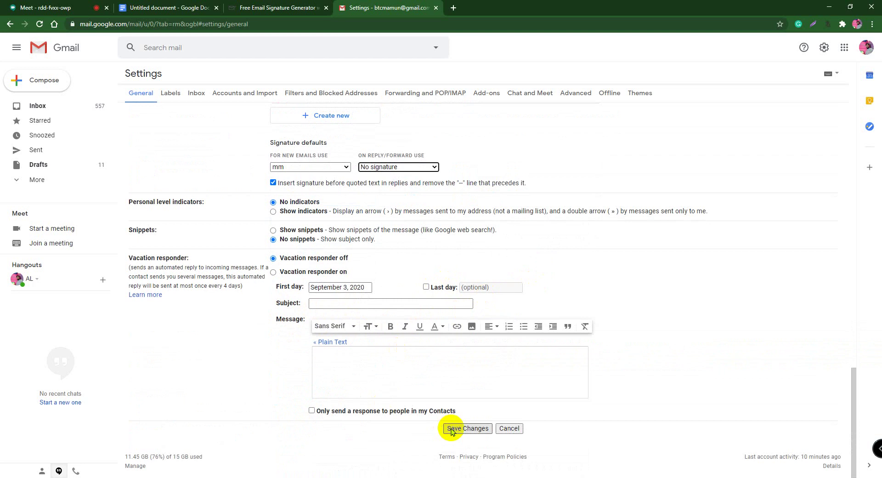
{"action": "left_click", "coordinate": [465, 428]}
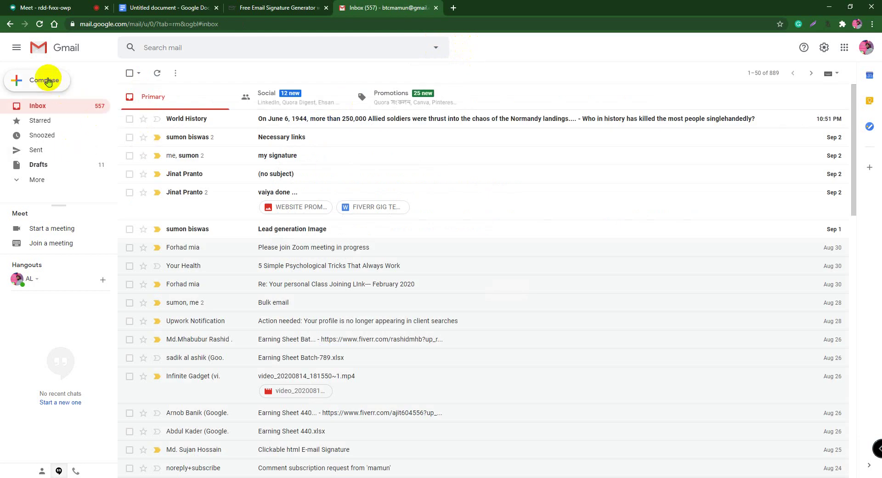
- Switch to Google Meet and select the recipient's e-mail address posted in the meeting chat
{"action": "left_click", "coordinate": [41, 9]}
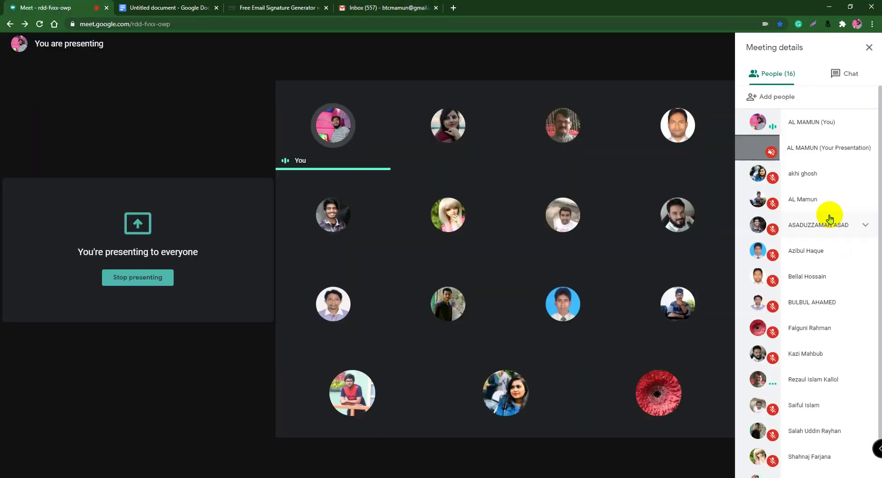
{"action": "left_click", "coordinate": [847, 76]}
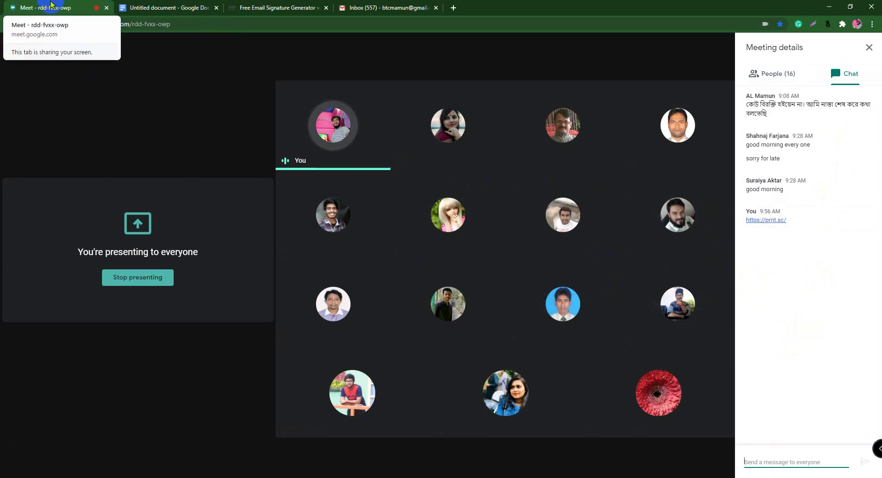
{"action": "left_click_drag", "start_coordinate": [832, 251], "coordinate": [745, 252]}
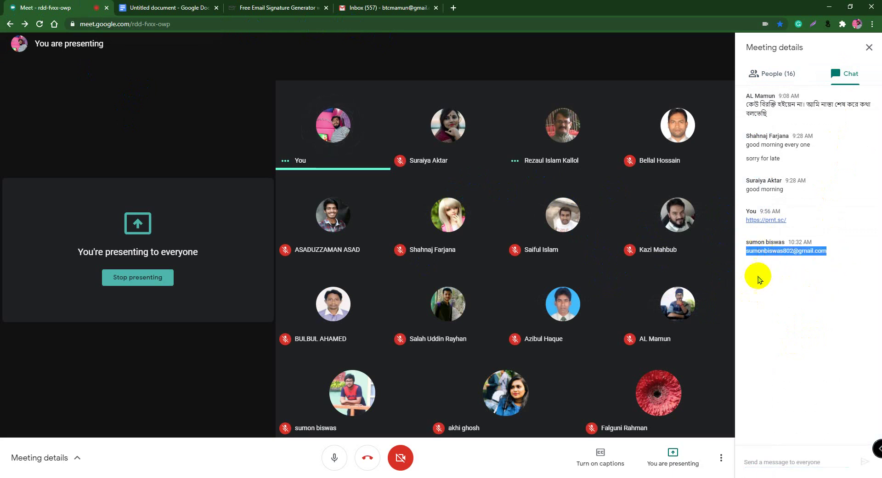
- Send a new Gmail message containing only the signature to the chat participant, and open another blank message
{"action": "left_click", "coordinate": [357, 8]}
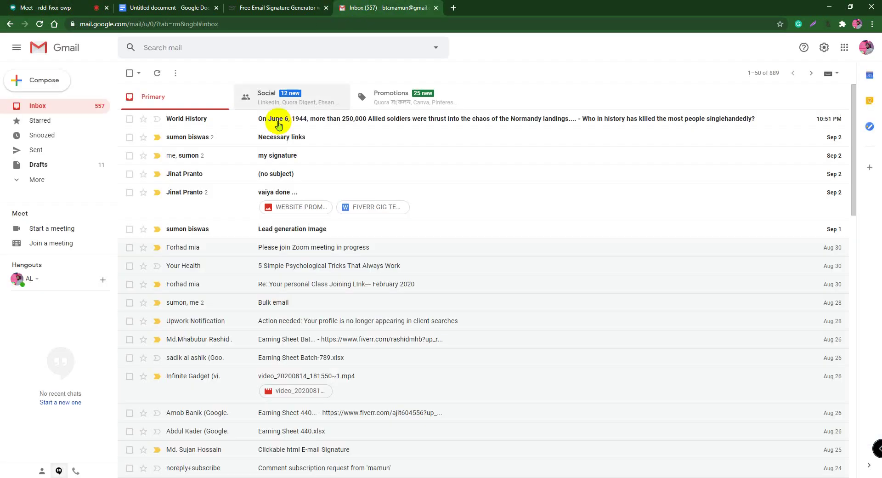
{"action": "left_click", "coordinate": [43, 80]}
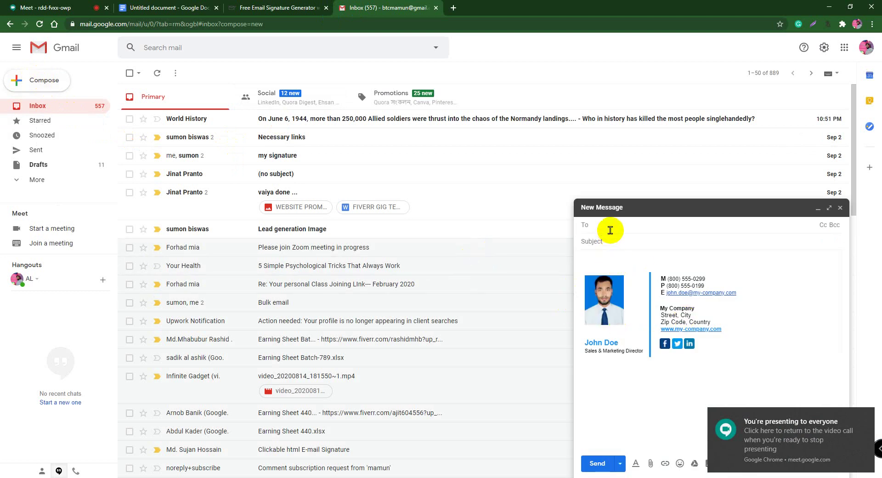
{"action": "left_click", "coordinate": [635, 224]}
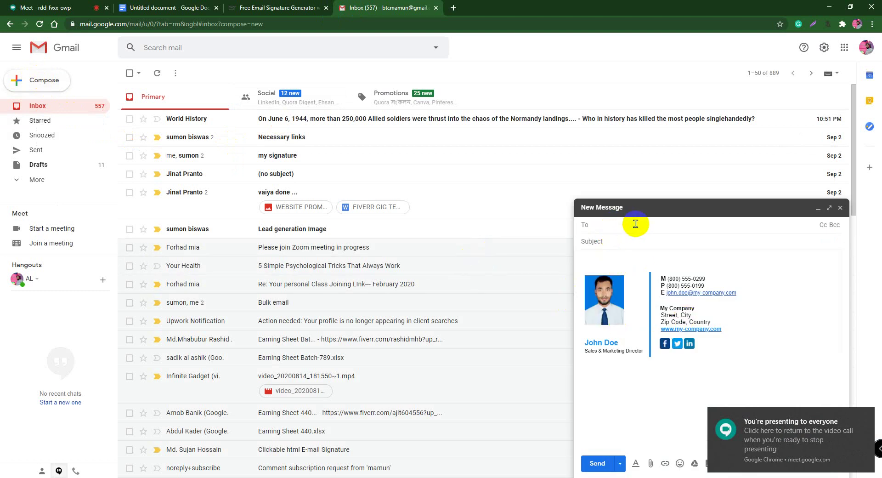
{"action": "type", "text": "sumon"}
{"action": "key", "text": "Return"}
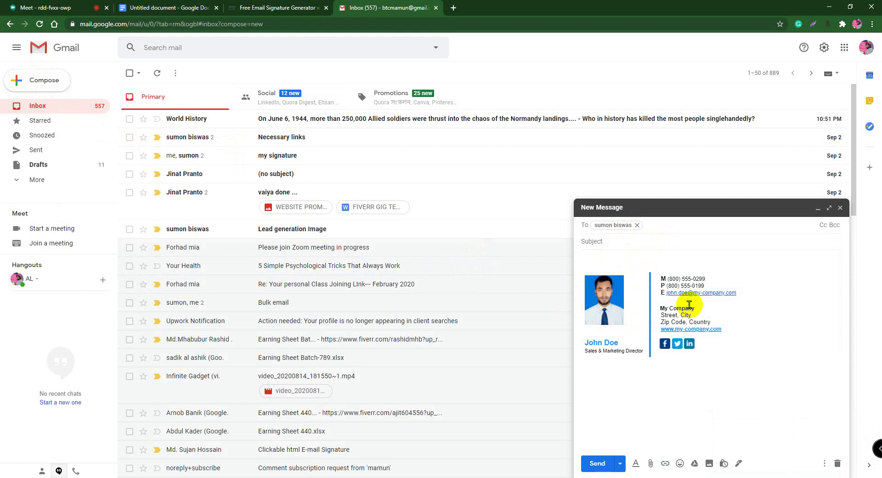
{"action": "left_click", "coordinate": [597, 465]}
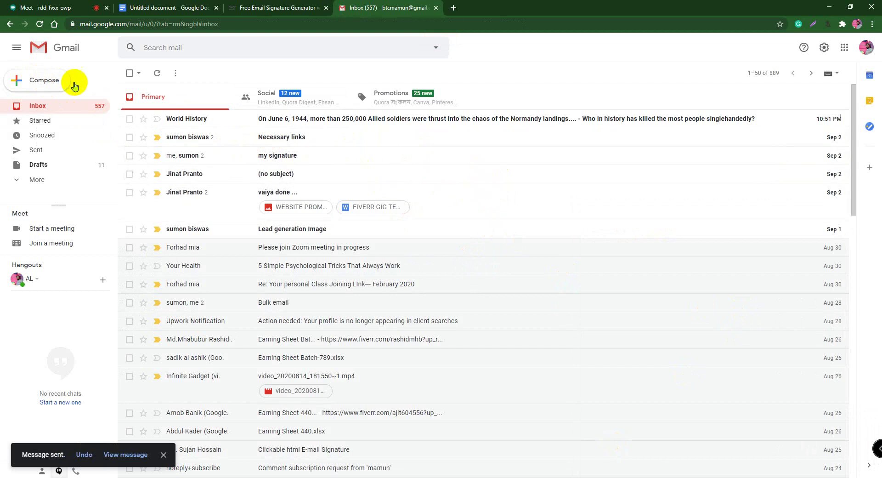
{"action": "left_click", "coordinate": [43, 80]}
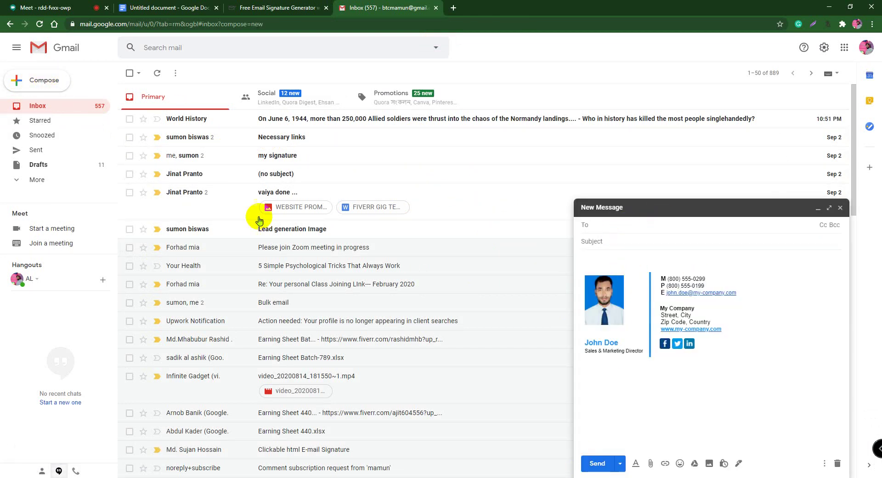
- Return to the Google Meet call, show the participant list and stop presenting the screen
{"action": "left_click", "coordinate": [37, 8]}
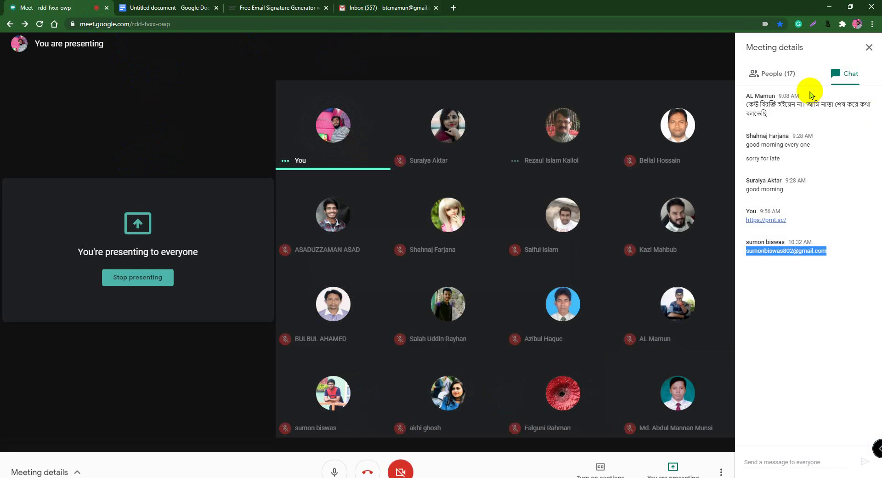
{"action": "left_click", "coordinate": [770, 74]}
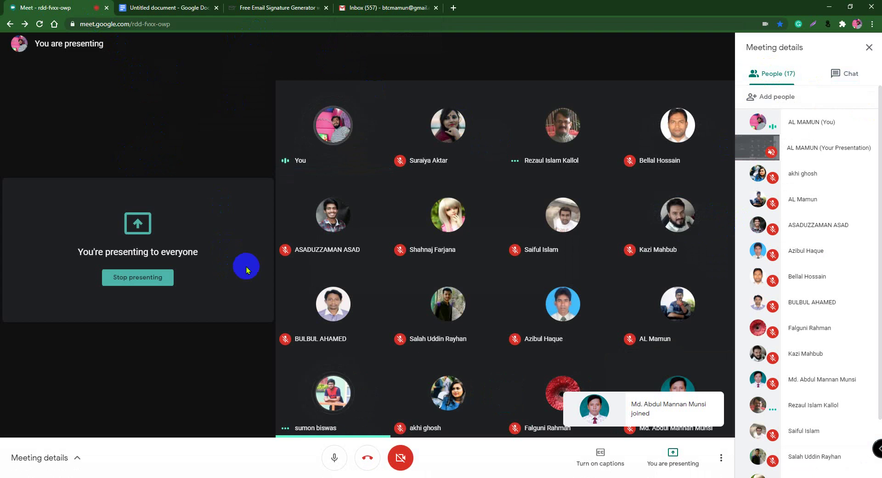
{"action": "left_click", "coordinate": [134, 279]}
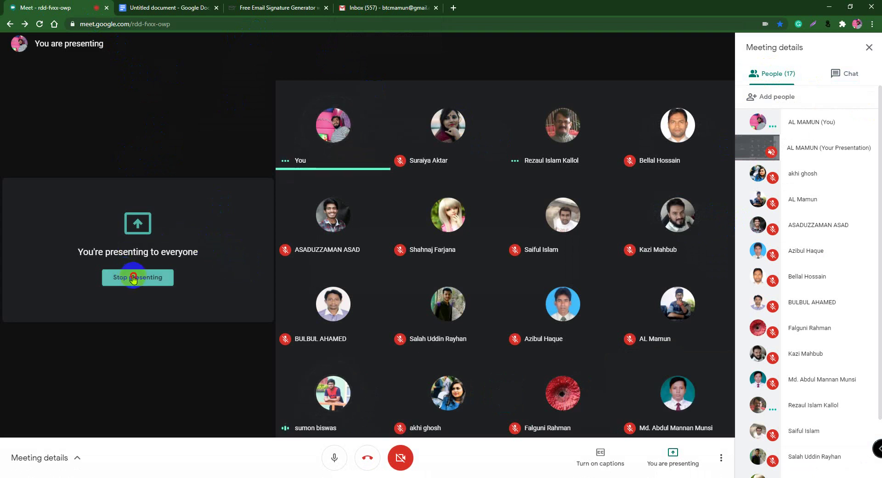